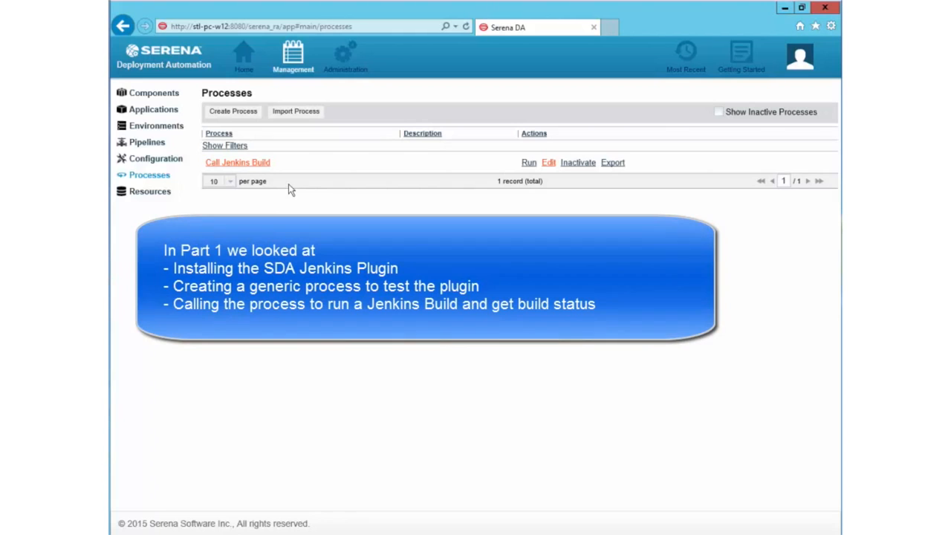
Open the Call Jenkins Build process design and delete the connection from Get build status to Finish.
left_click(548, 168)
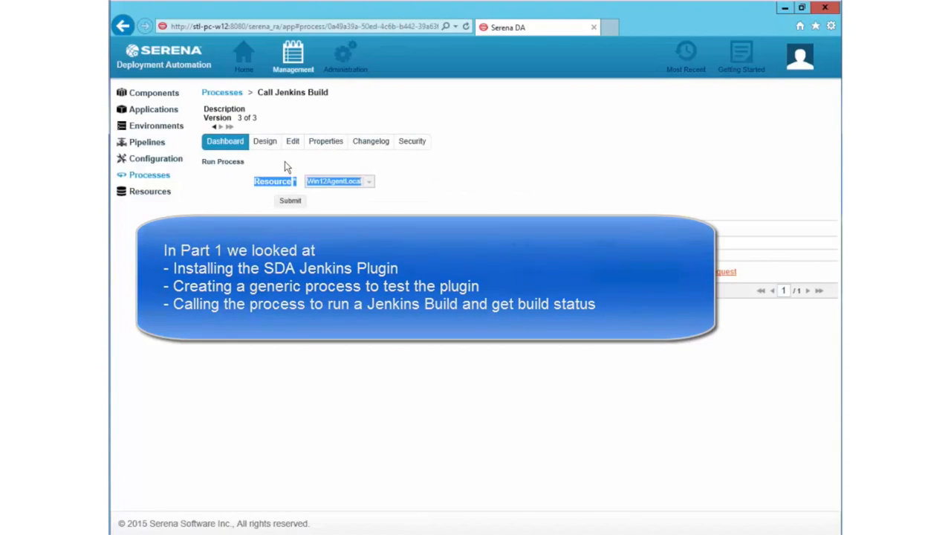
left_click(265, 142)
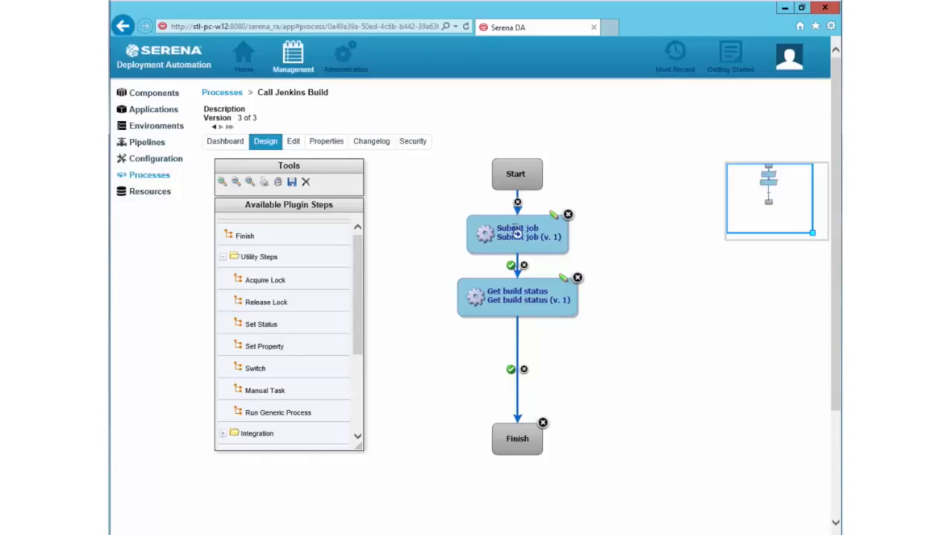
left_click(524, 369)
Add a Switch step named "Test Build status" with property name "Get build status/result.build.status" below Get build status.
left_click_drag(262, 368, 520, 345)
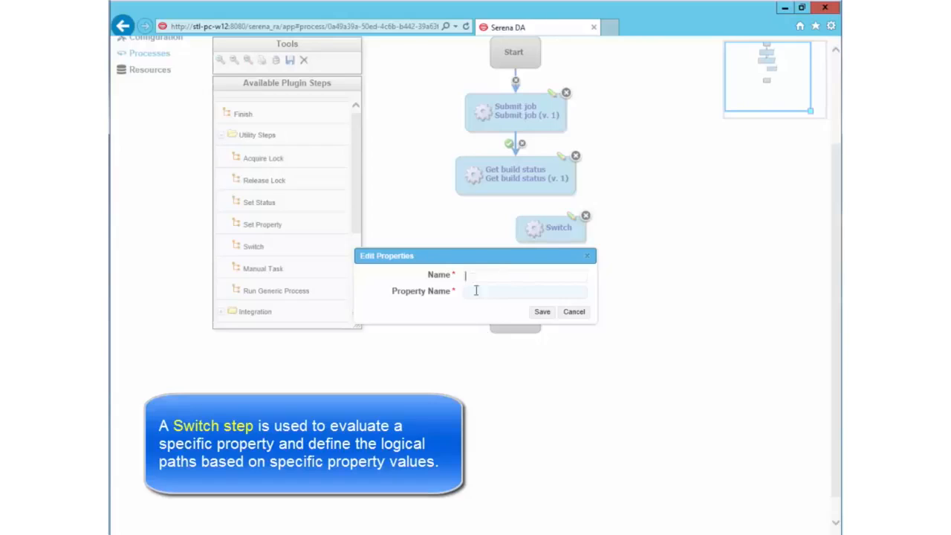
type("Test Build status")
left_click(493, 291)
type("Get bu")
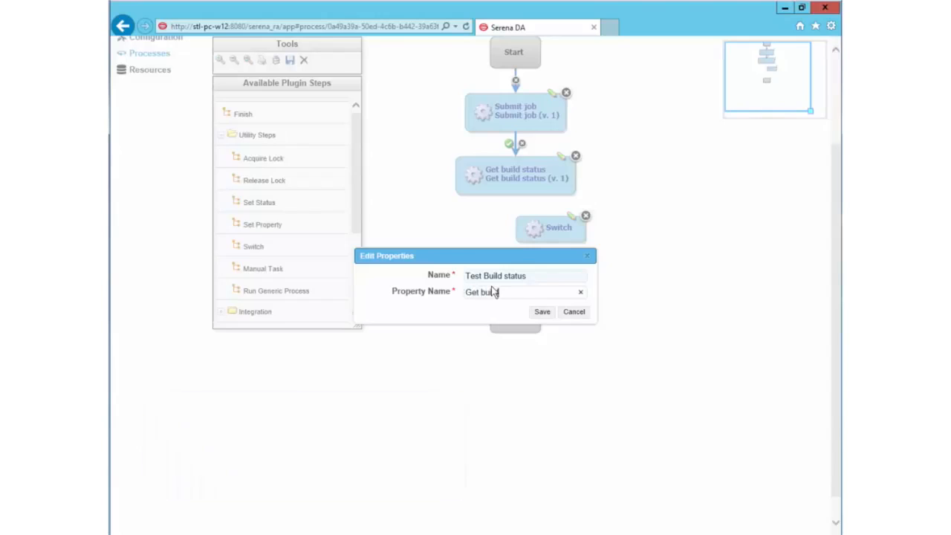
type("ild status/result.build")
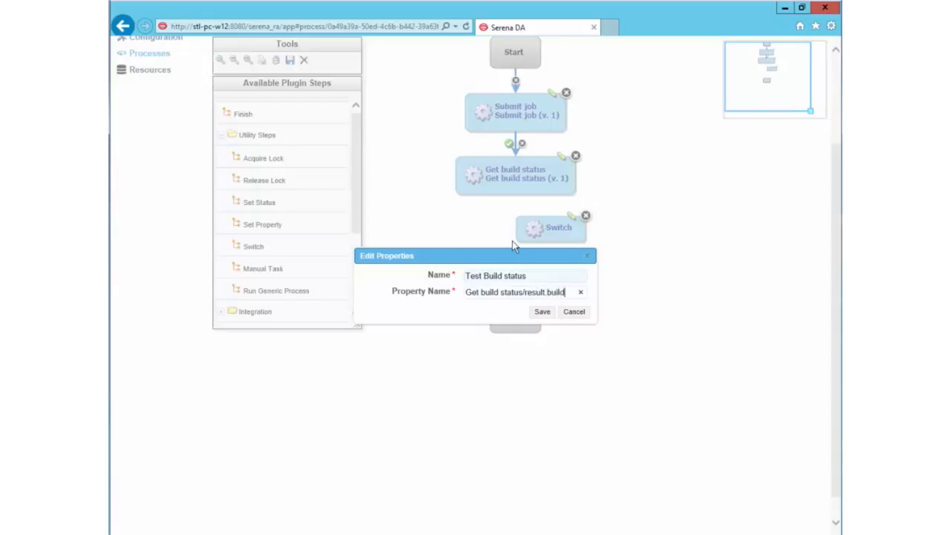
type(".status")
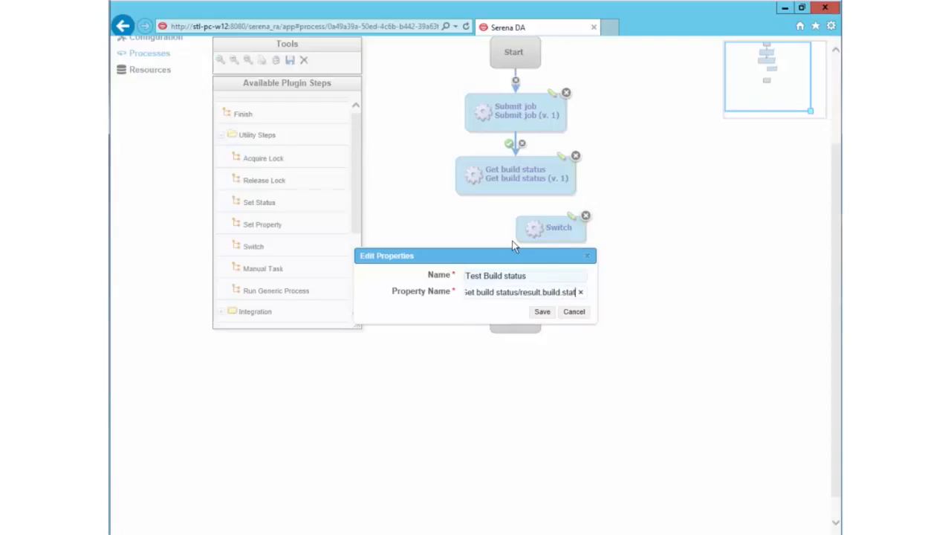
left_click(540, 313)
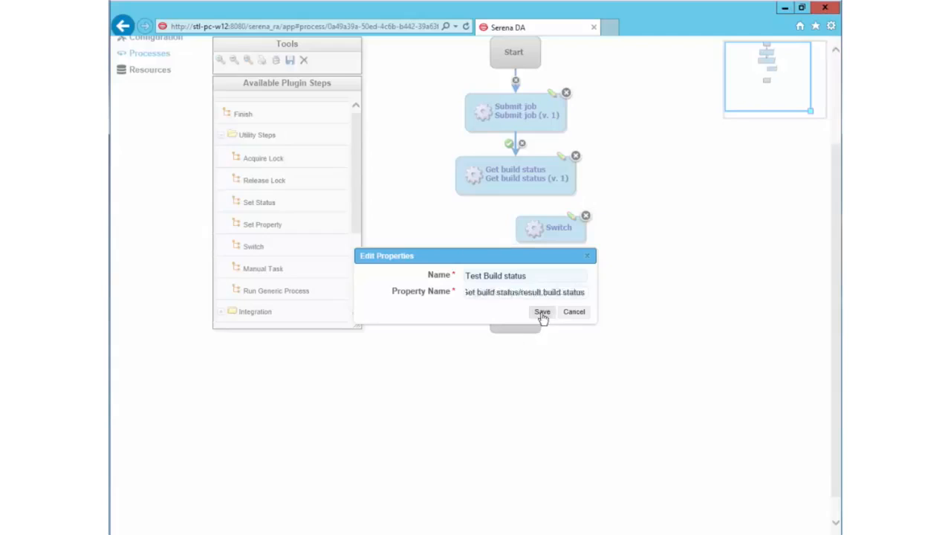
Align the switch under Get build status, move Finish lower, and connect Get build status to Test Build status.
left_click_drag(578, 248, 491, 254)
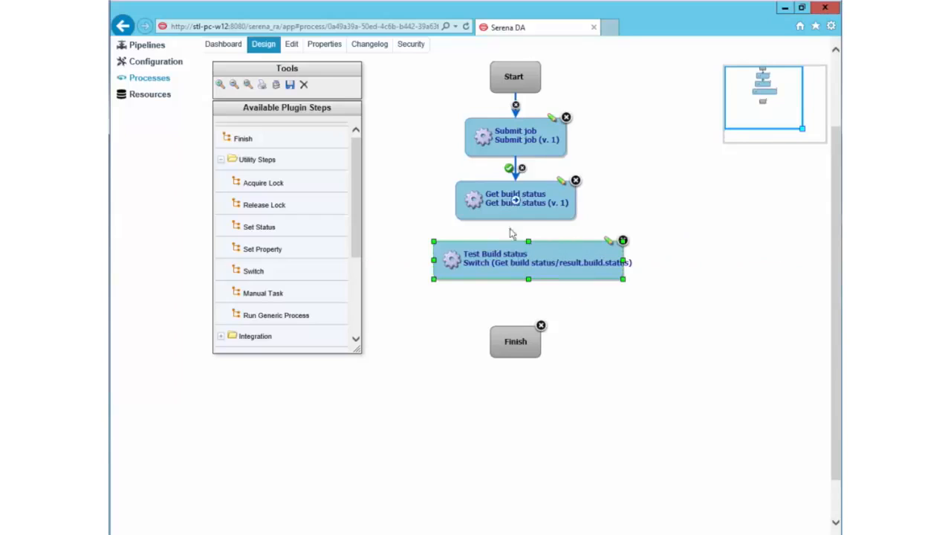
left_click_drag(514, 341, 522, 414)
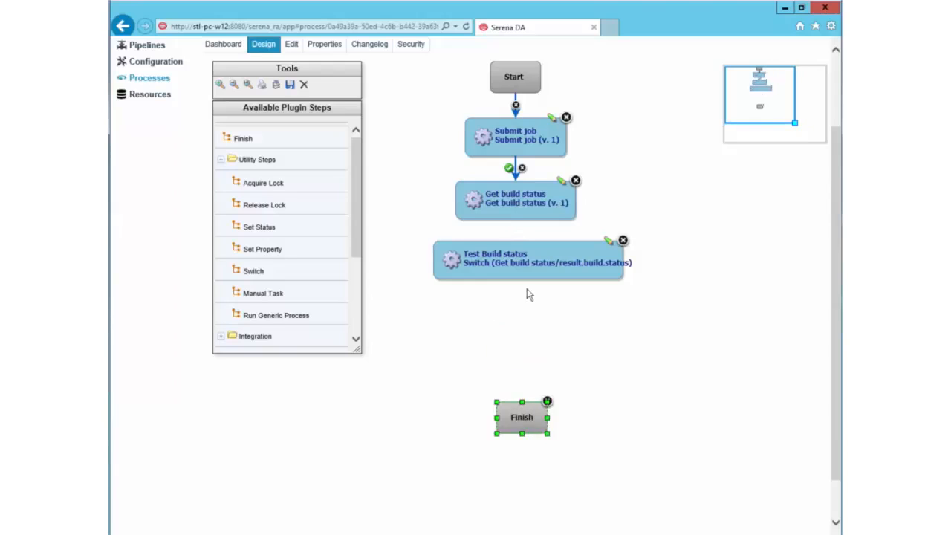
left_click_drag(516, 206, 515, 264)
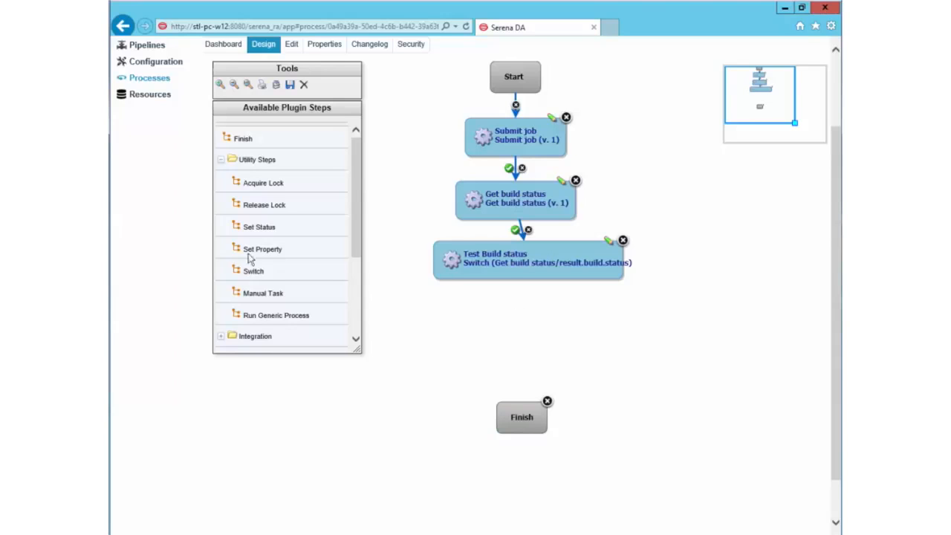
Add a Shell step "Shell -success" below the switch, scripted "echo Build ran fine" and "echo Result: ${p:Get build status/result.build.status}".
left_click_drag(356, 190, 356, 265)
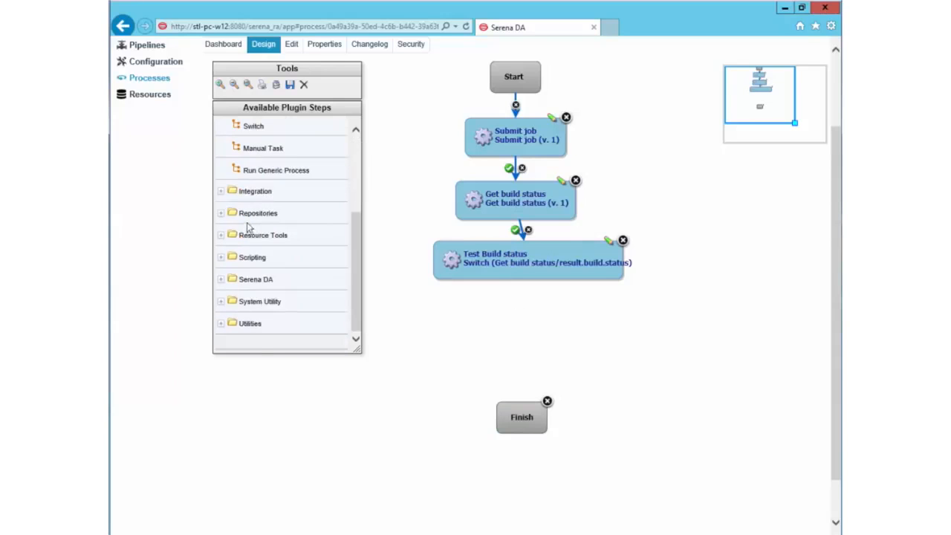
left_click(231, 258)
left_click(232, 279)
left_click_drag(261, 310, 459, 336)
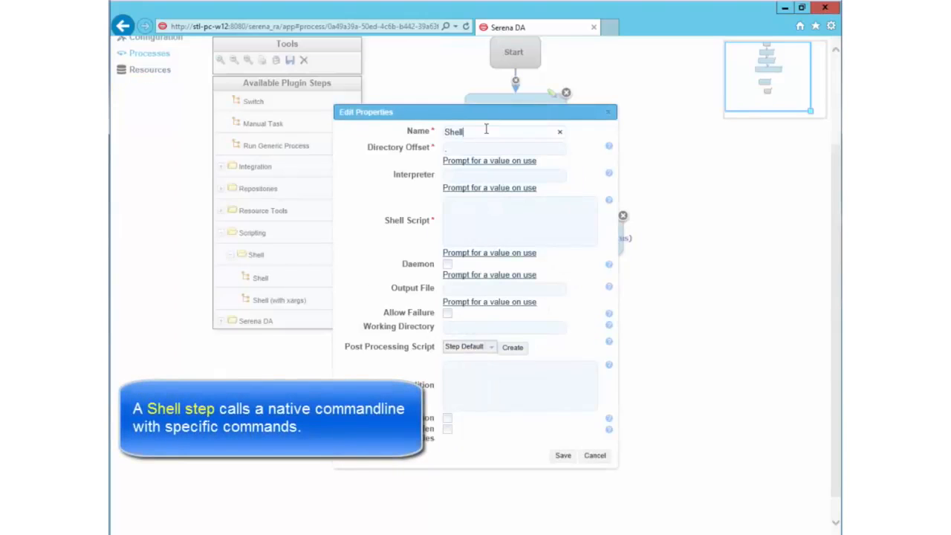
type("-success")
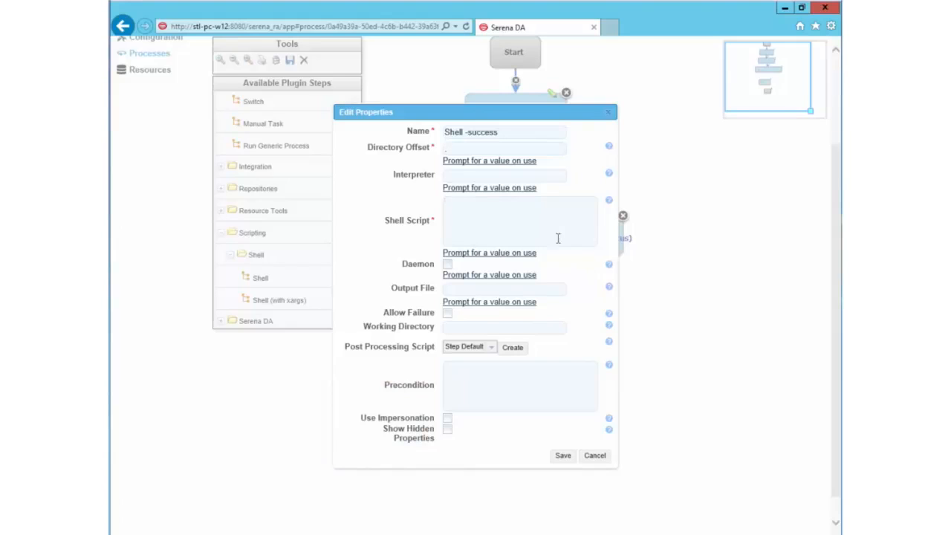
left_click(513, 214)
type("echo Build ran fine echo Result: ${p:Get build status/result.build.status}")
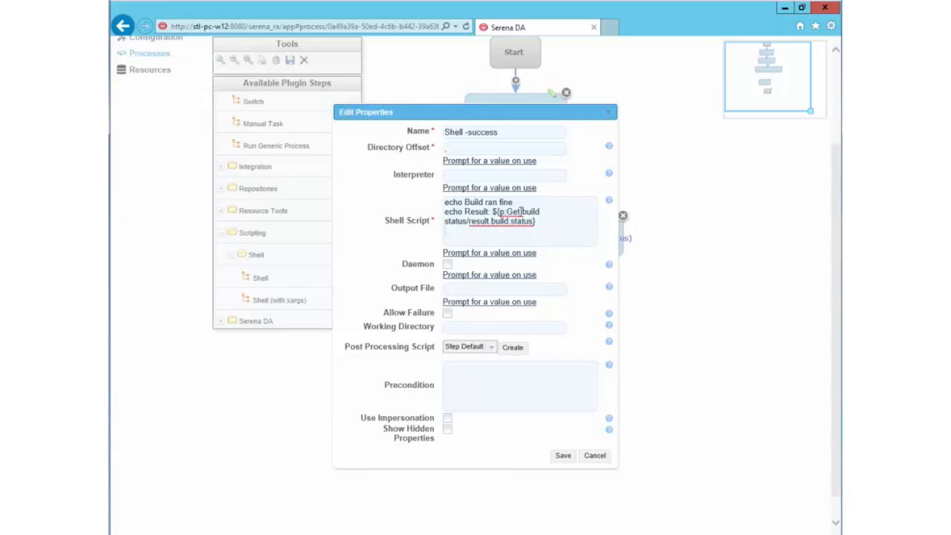
left_click(563, 456)
left_click_drag(500, 324, 448, 298)
Add a Shell step "Shell - Failure", scripted "echo Build was unsucessful" and "echo Result: ${p:Get build status/result.build.status}".
left_click_drag(266, 279, 634, 312)
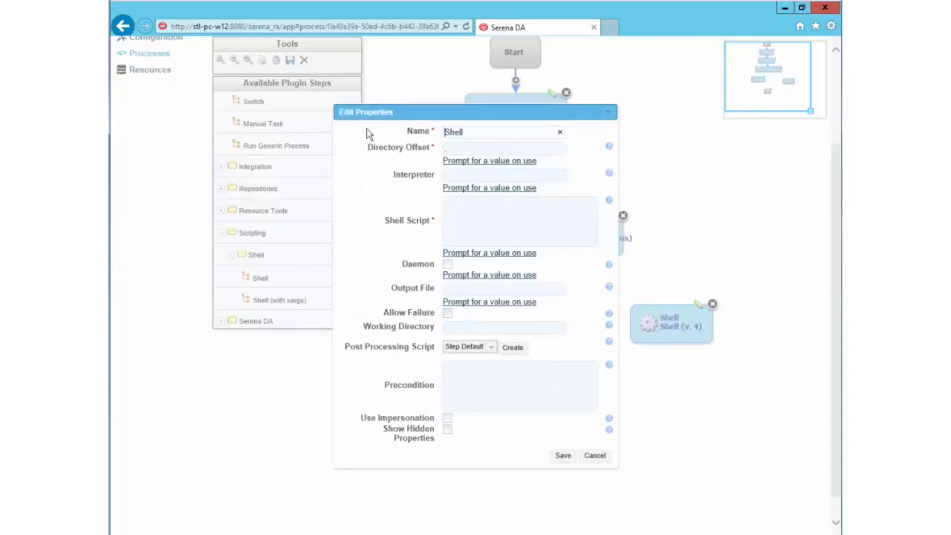
type("- Failure")
type("echo Build ran fine echo Result: ${p:Get build status/result.build.status}")
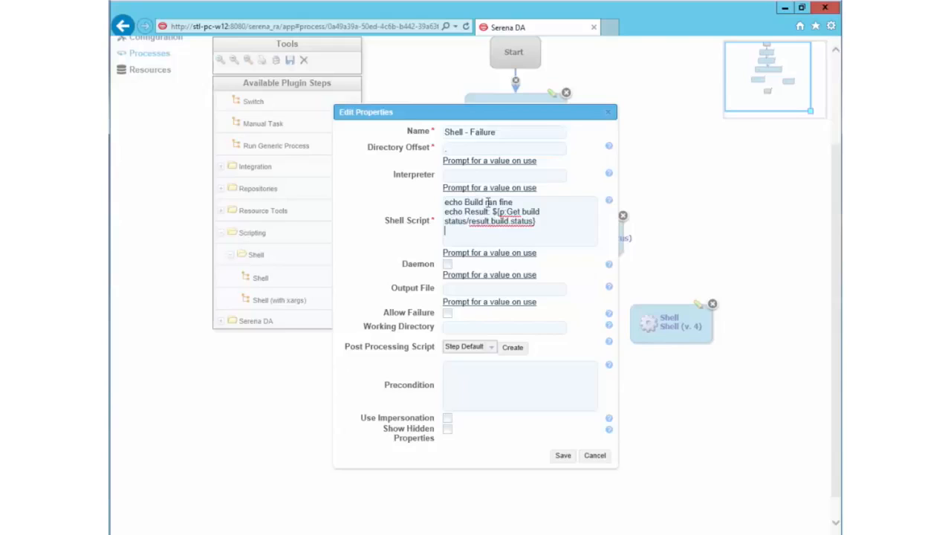
left_click_drag(486, 201, 524, 210)
type("was un")
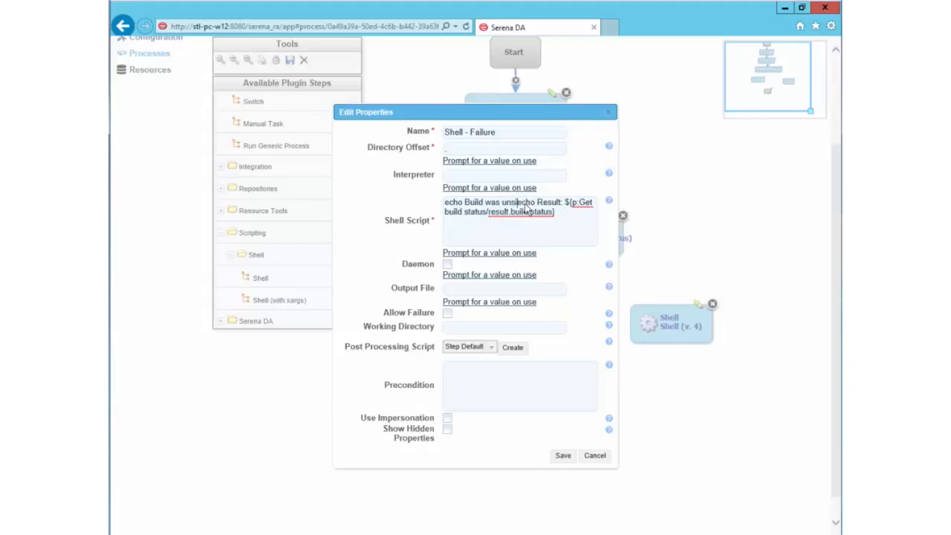
type("successful")
key("Return")
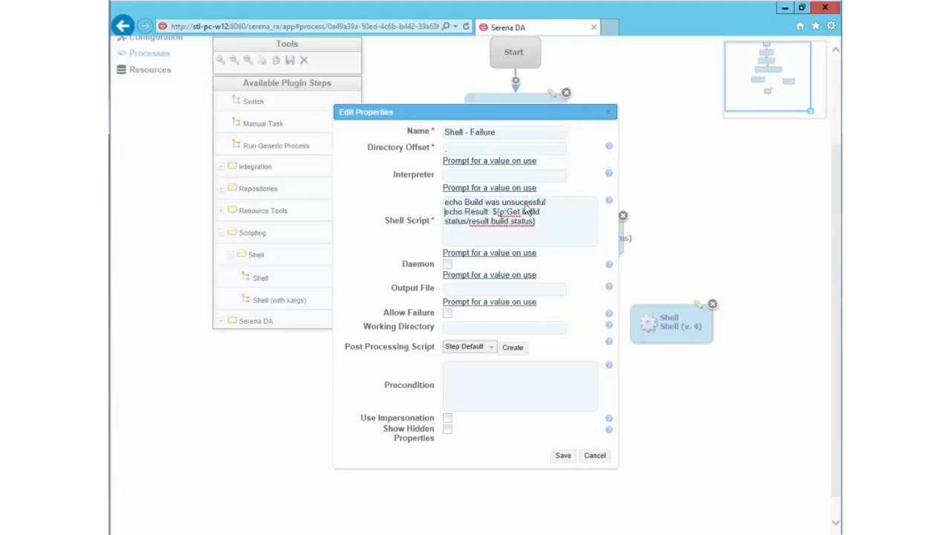
left_click(564, 456)
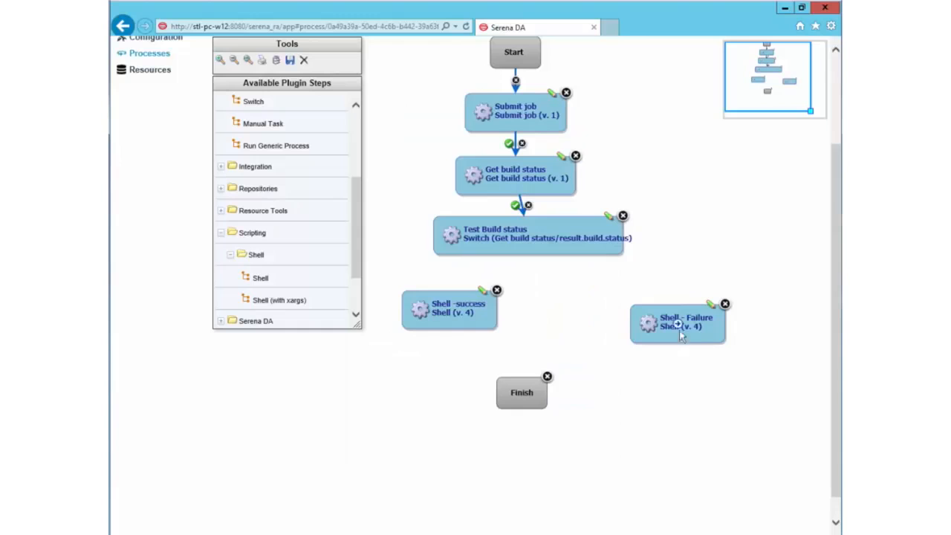
Line up Shell - Failure beside Shell -success and connect Test Build status to both shell steps.
left_click_drag(662, 322, 587, 313)
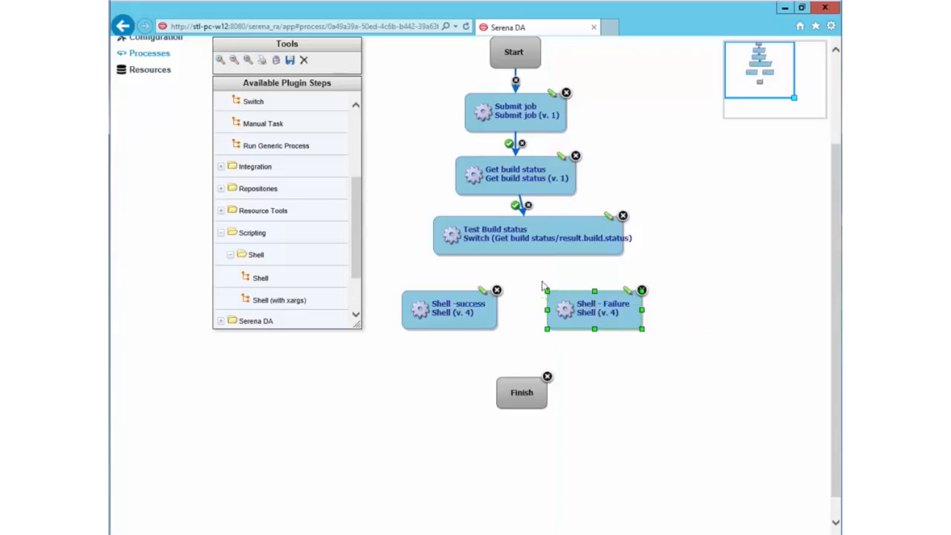
left_click_drag(529, 236, 592, 308)
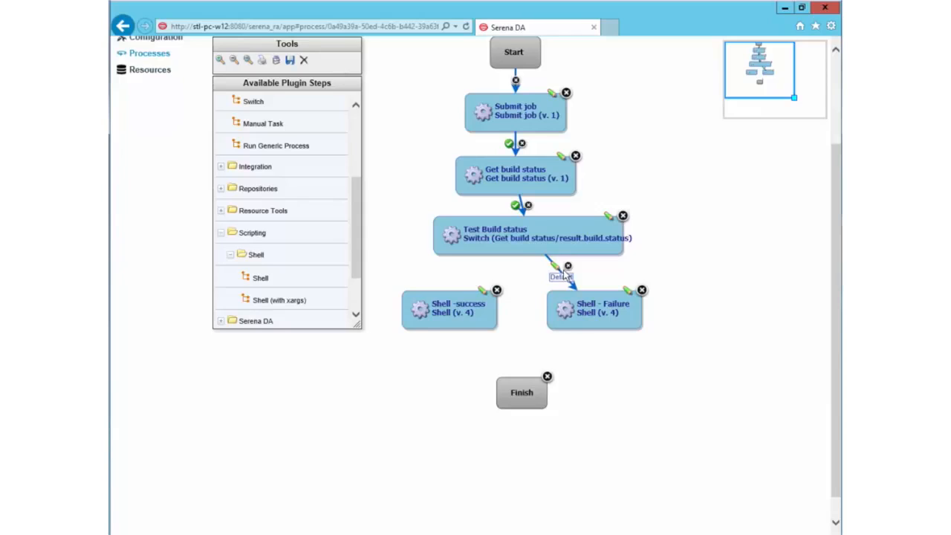
left_click_drag(529, 236, 452, 307)
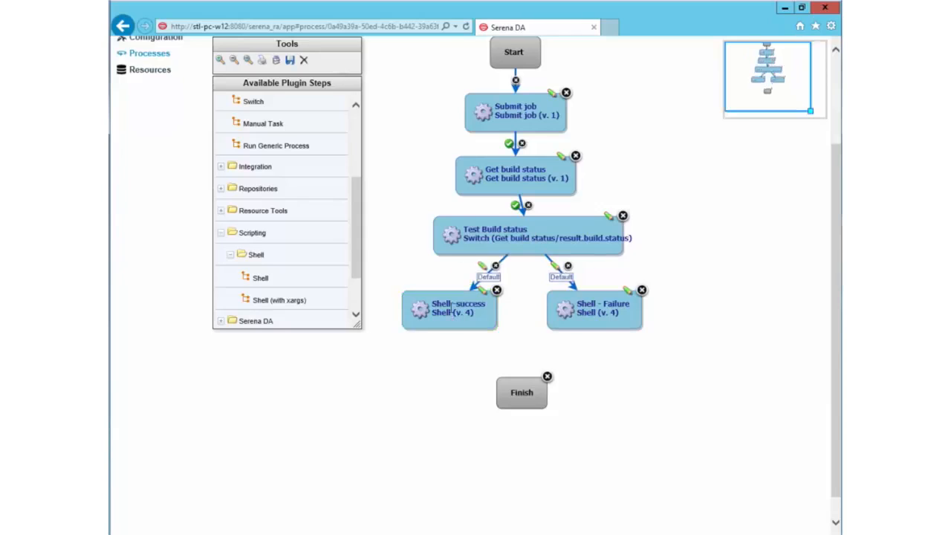
Make the connection from the switch to Shell -success non-default, with the match value SUCCESS.
left_click(485, 268)
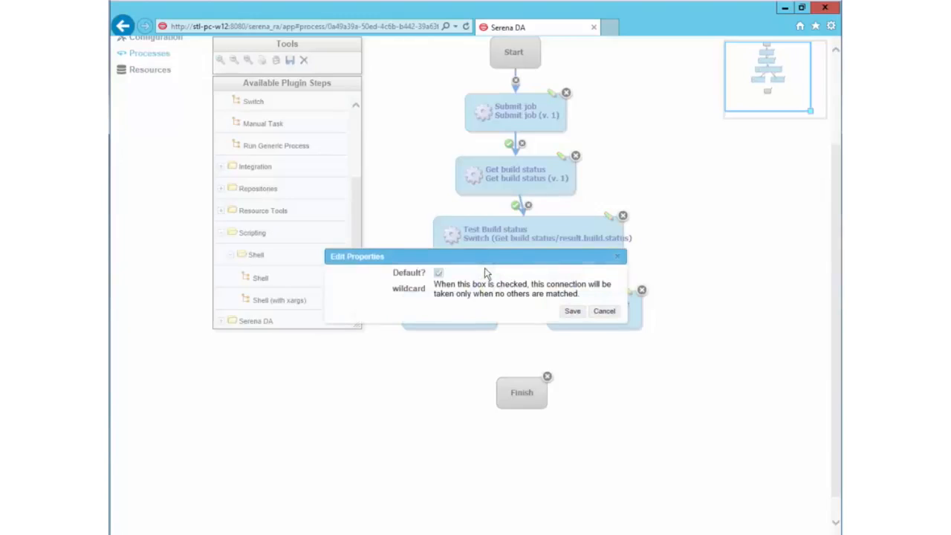
left_click(439, 273)
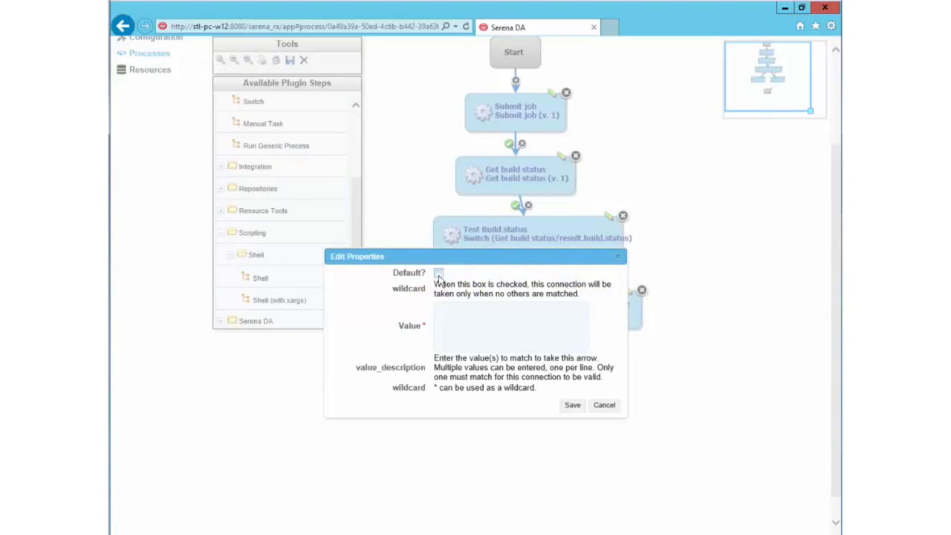
left_click(472, 319)
type("SUCCESS")
left_click(572, 406)
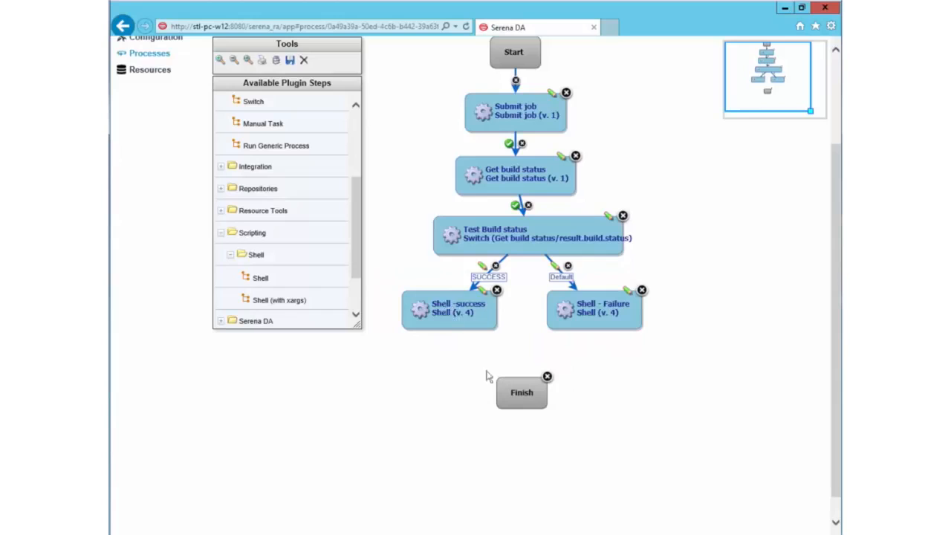
Connect Shell -success and Shell - Failure to Finish and save the process design.
left_click_drag(466, 339, 522, 394)
left_click_drag(584, 336, 524, 390)
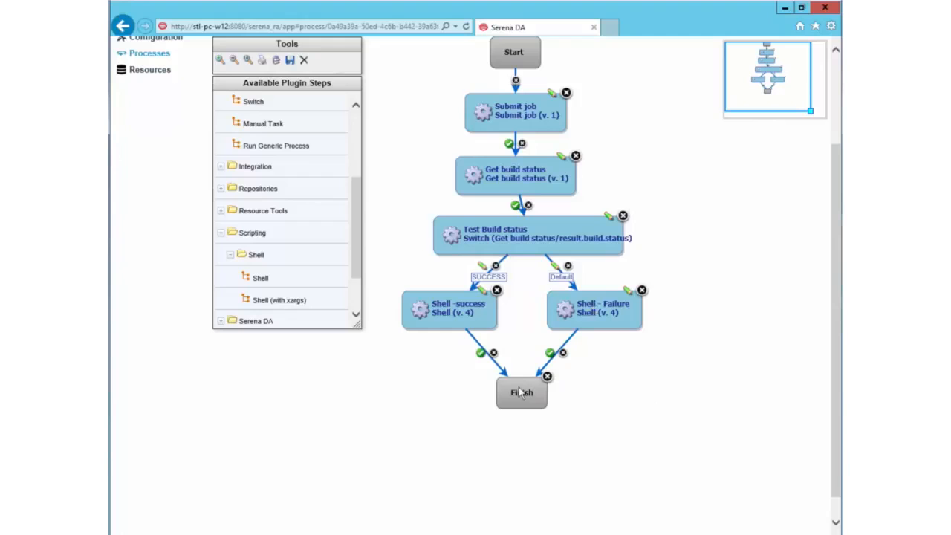
left_click(290, 61)
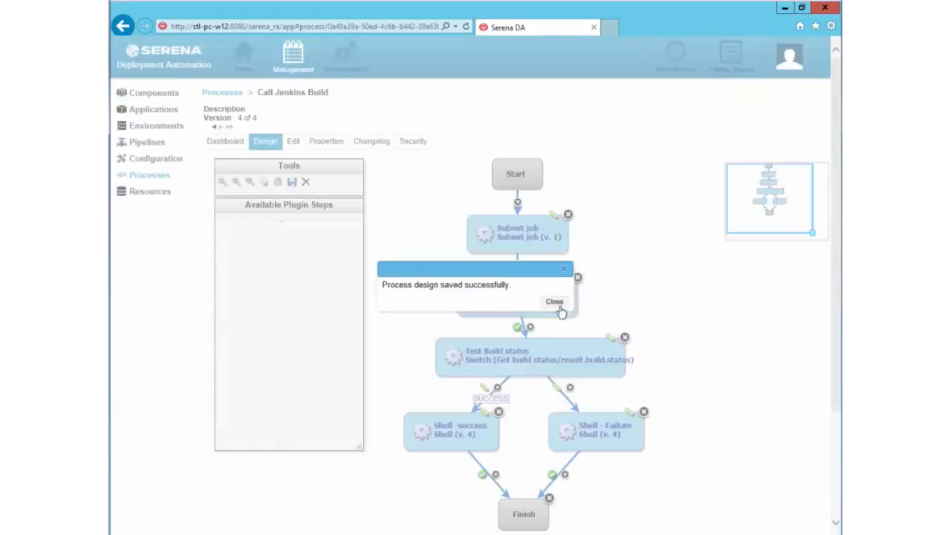
left_click(554, 304)
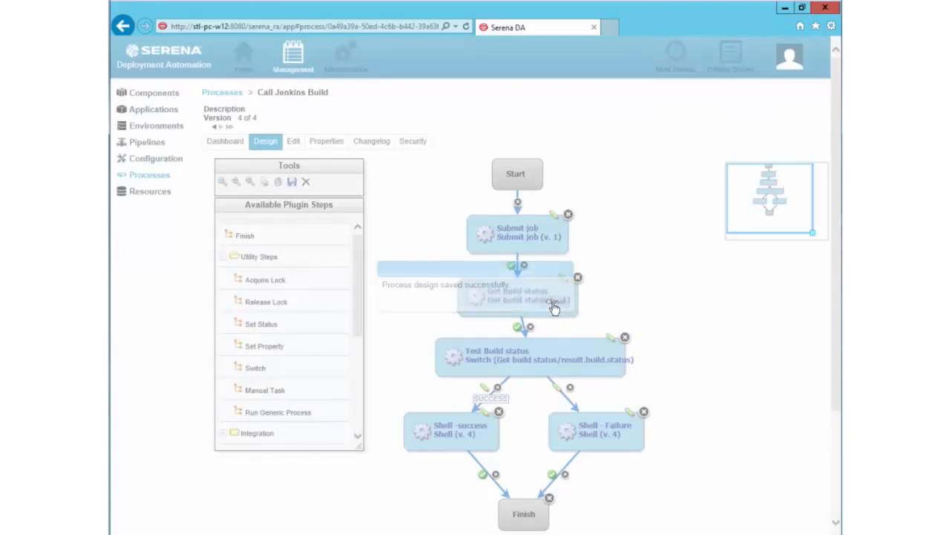
Run the process on the Win12AgentLocal resource and check the output log of the Shell -success step.
left_click(226, 142)
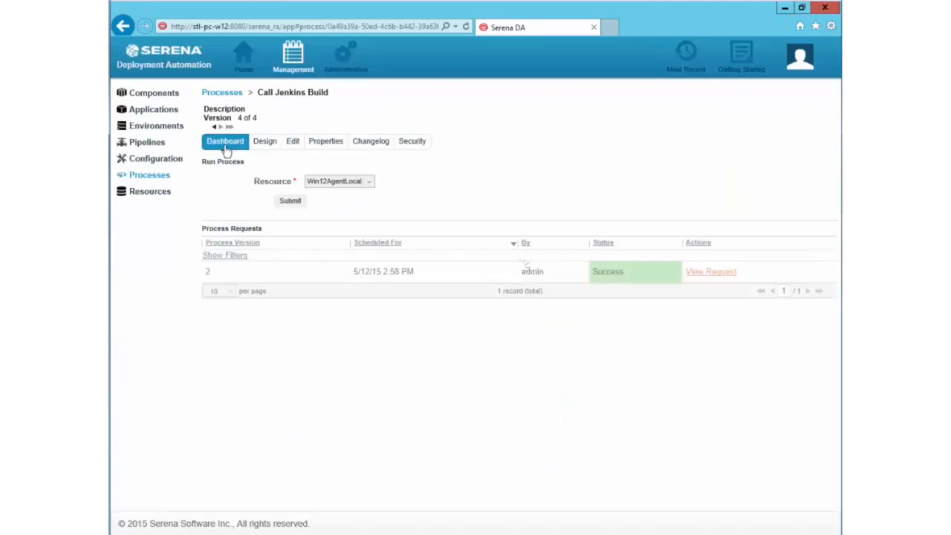
left_click(289, 202)
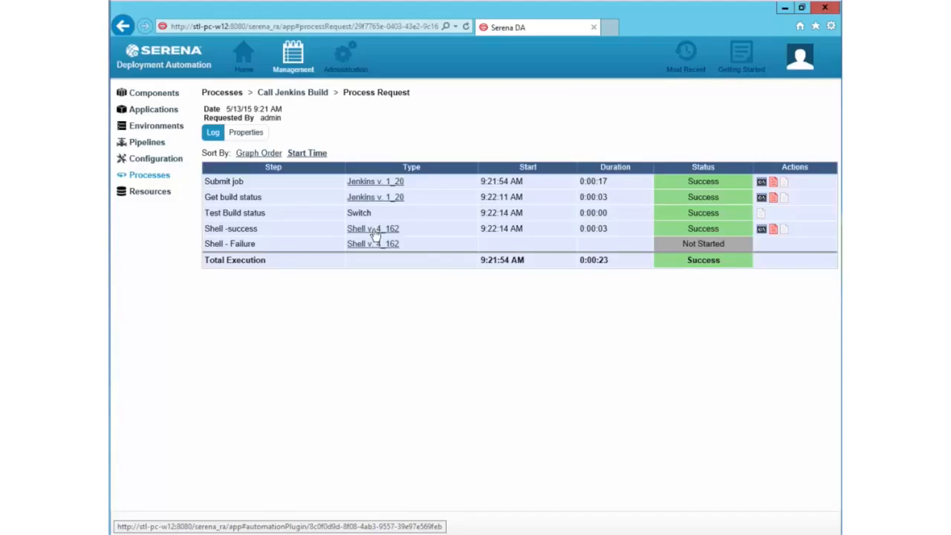
left_click(761, 230)
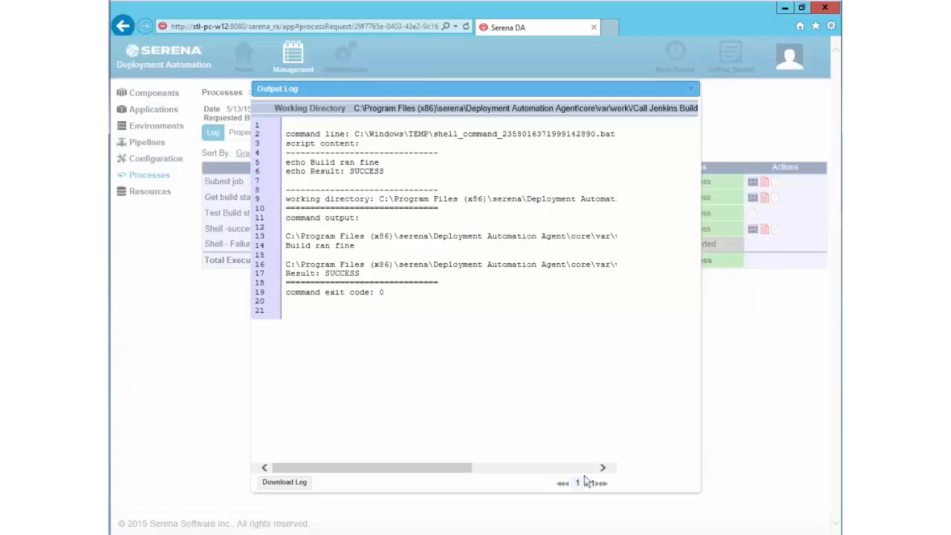
left_click(691, 89)
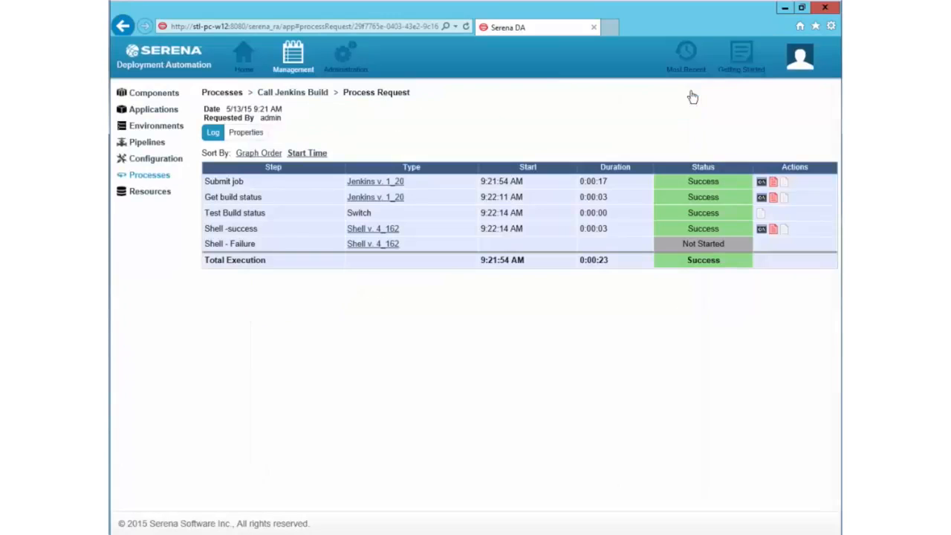
Open the Call Jenkins Build process design and enable Allow Failure for the Get build status step.
left_click(277, 94)
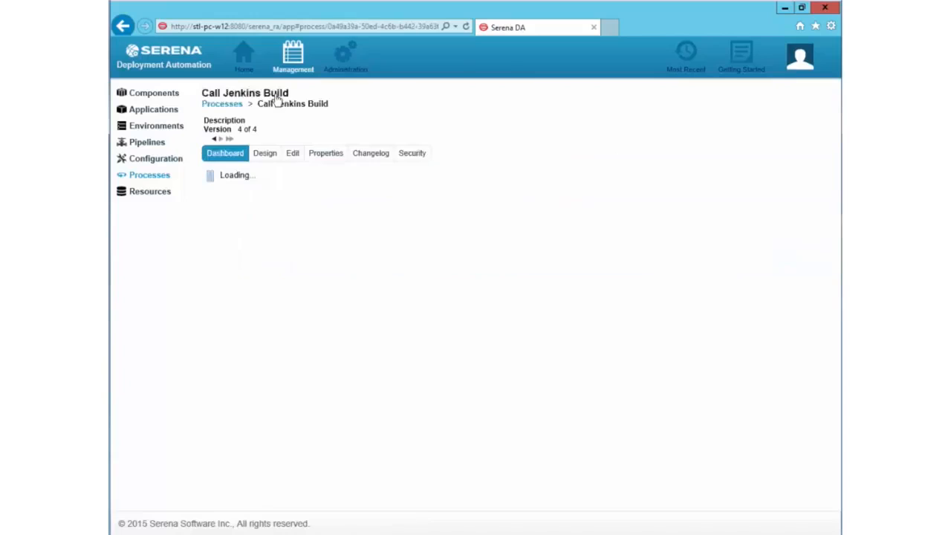
left_click(266, 145)
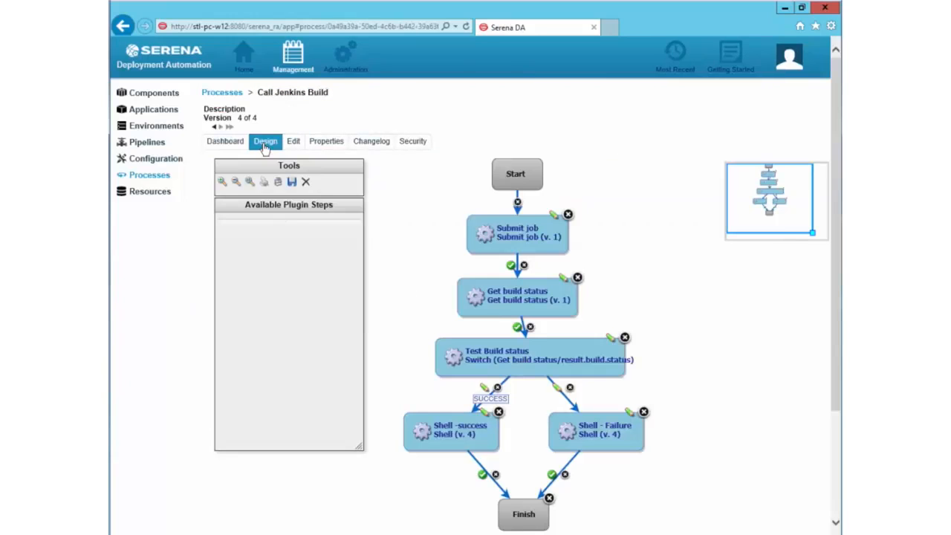
left_click(564, 279)
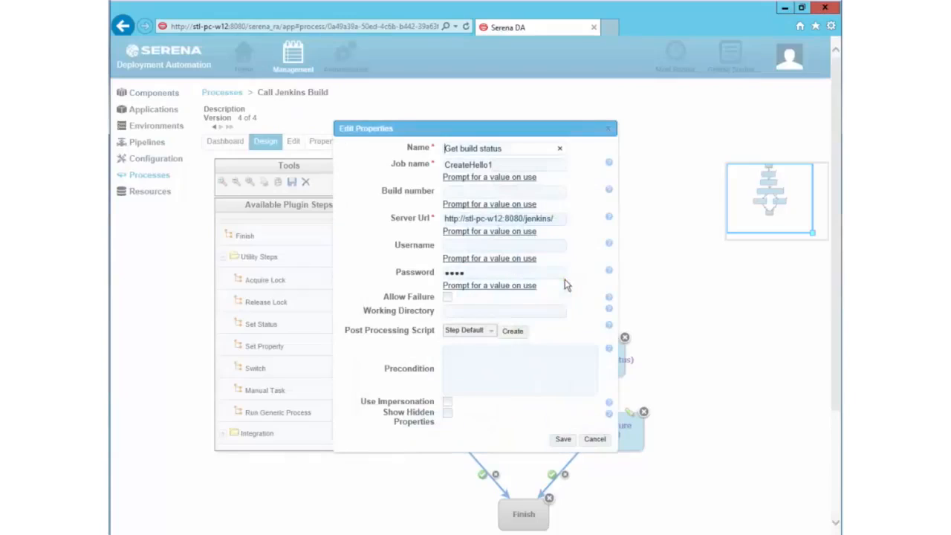
left_click(448, 298)
left_click(563, 440)
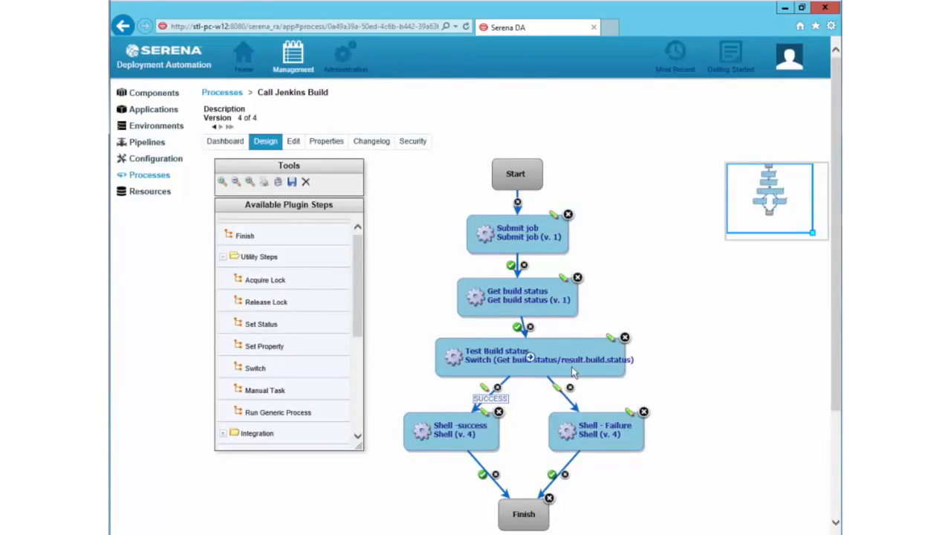
Set the job name of the Submit job step to CreateHello2.
left_click(556, 216)
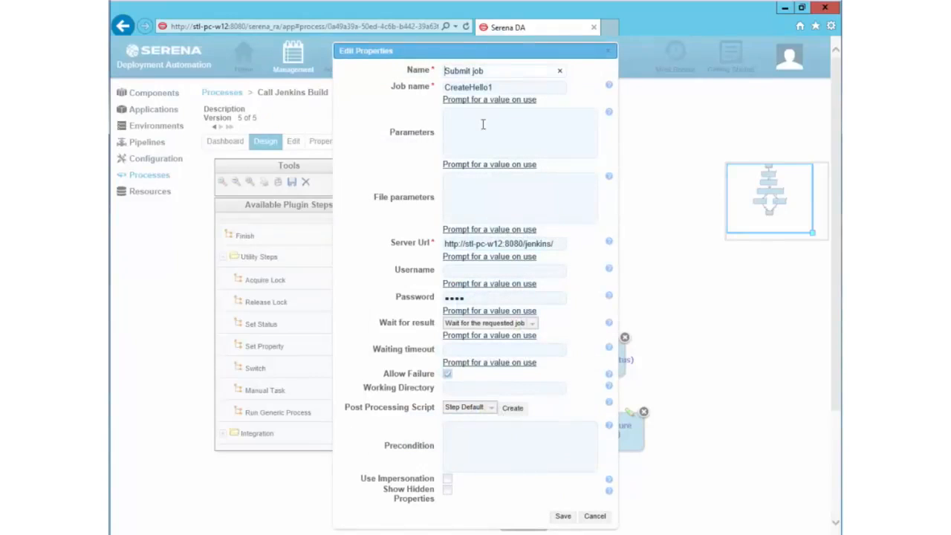
left_click(506, 86)
key("BackSpace")
type("2")
left_click(564, 518)
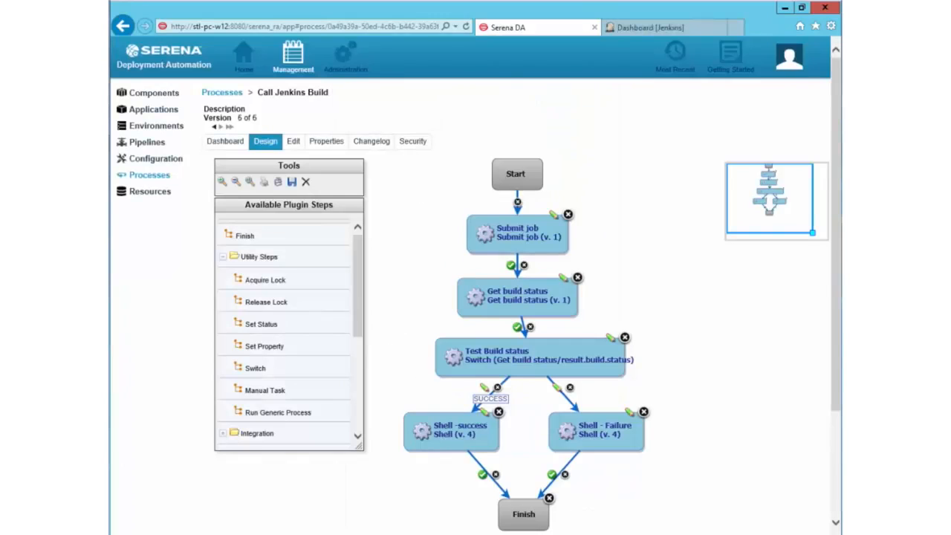
Set the job name of the Get build status step to CreateHello2 and save the process design.
left_click(565, 279)
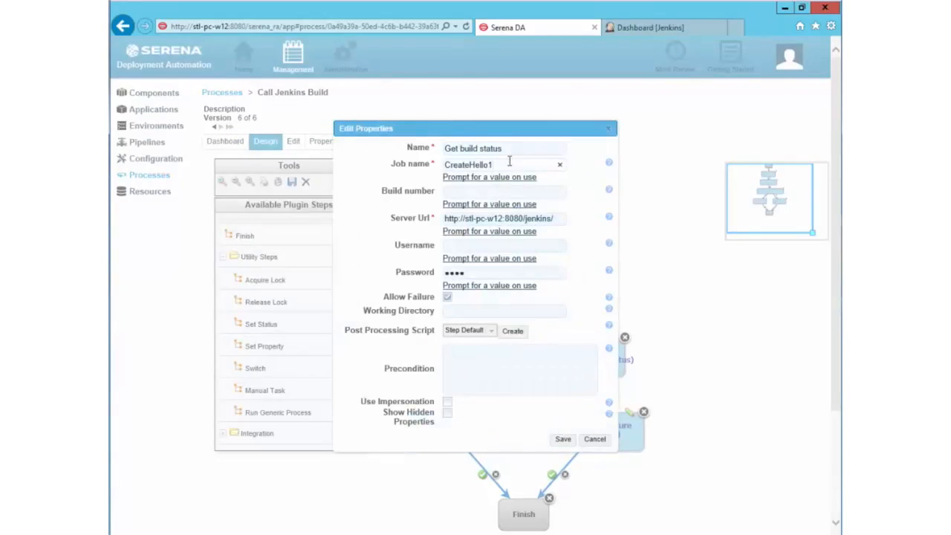
key("BackSpace")
type("2")
left_click(563, 440)
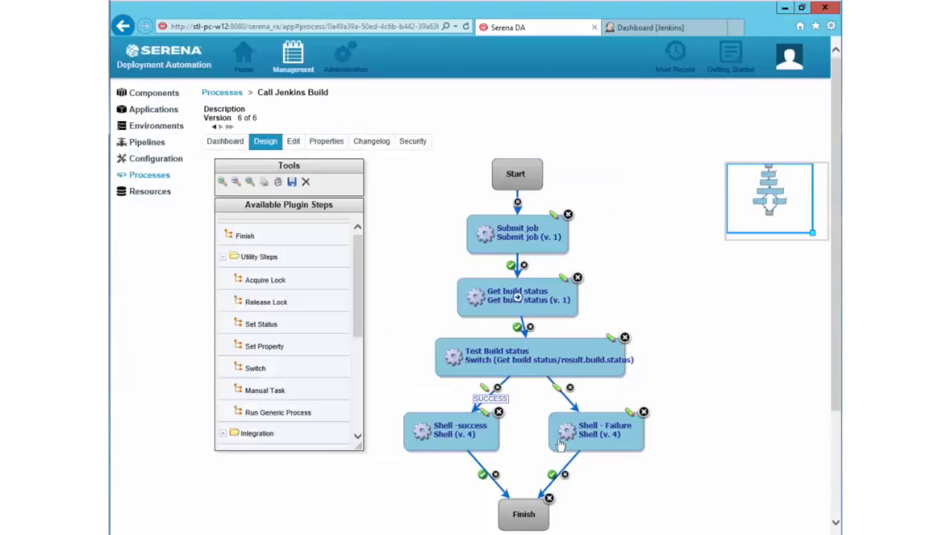
left_click(292, 182)
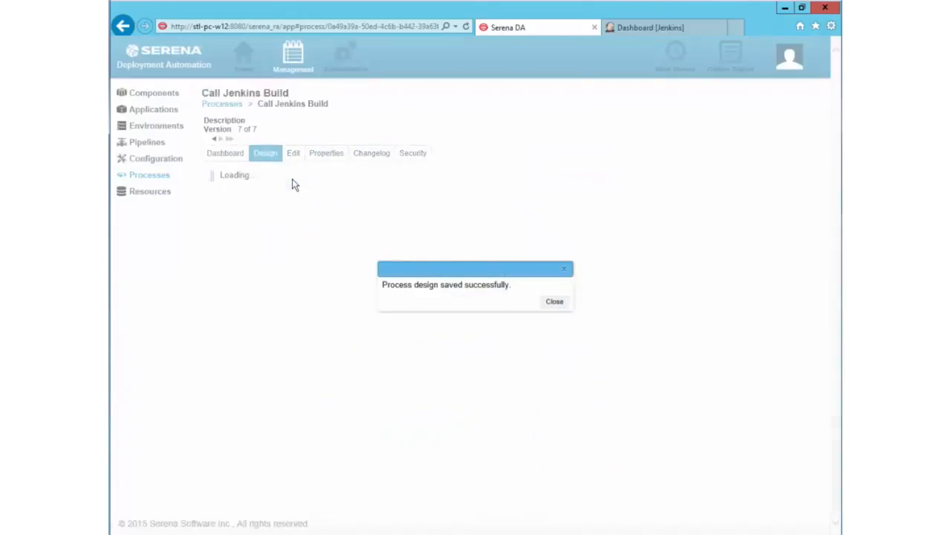
left_click(552, 302)
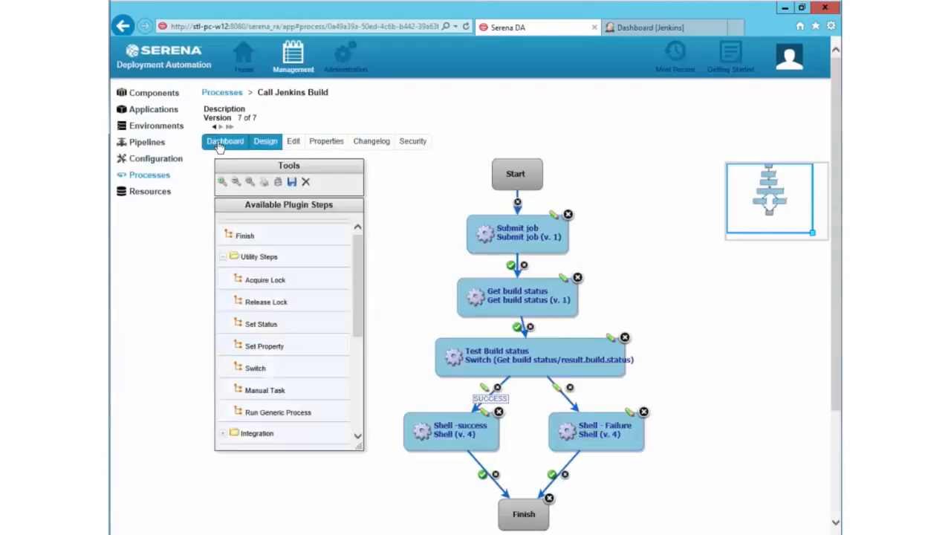
Run the process on the Win12AgentLocal resource and check the job list on the Jenkins dashboard while it executes.
left_click(223, 141)
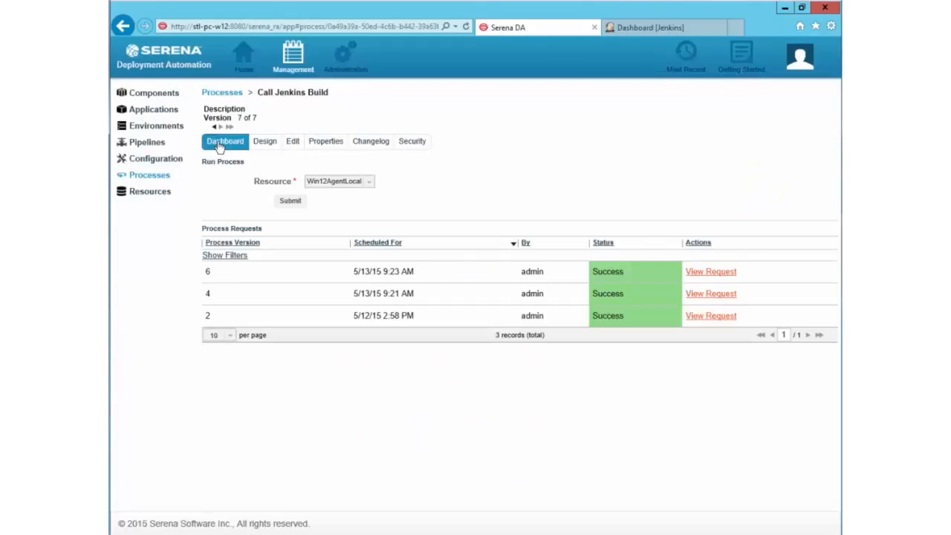
left_click(295, 203)
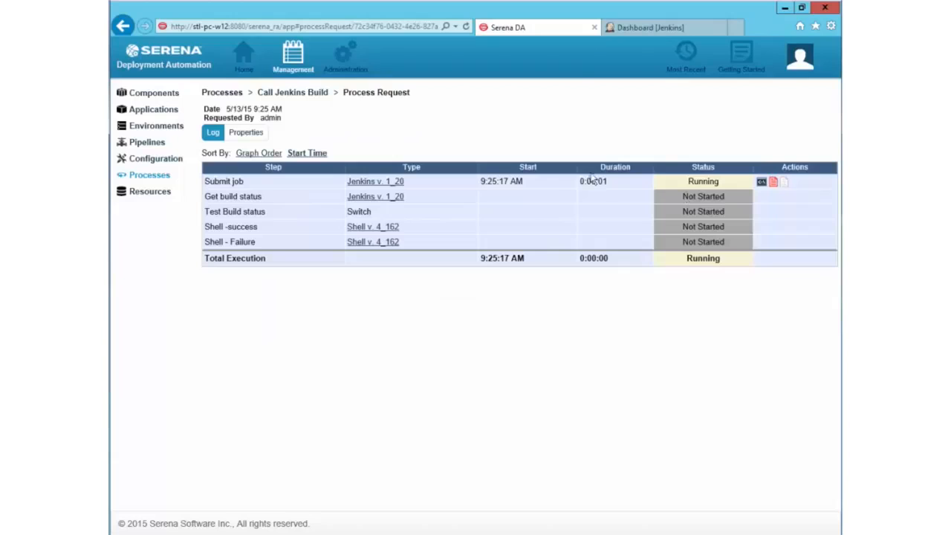
left_click(669, 30)
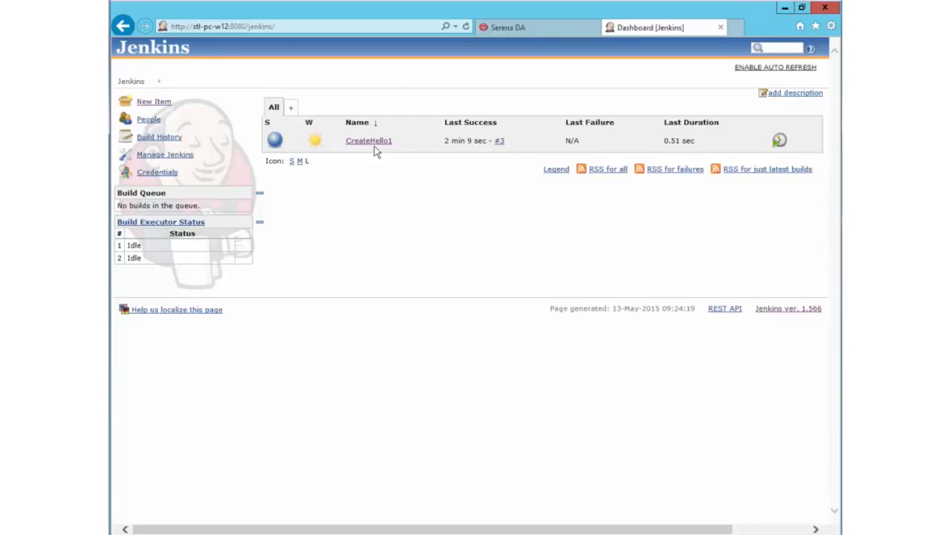
left_click(554, 34)
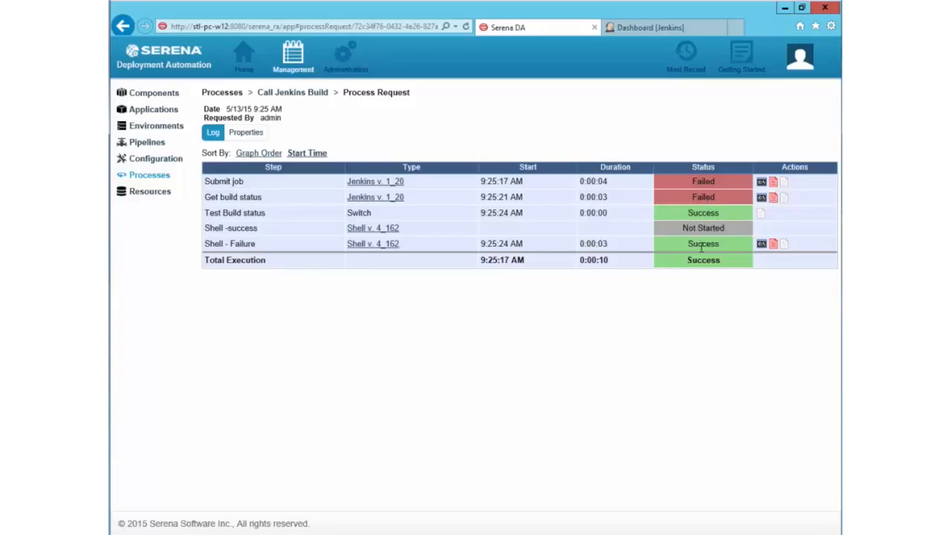
Check the output log of the Shell - Failure step and return to the Call Jenkins Build process design.
left_click(759, 245)
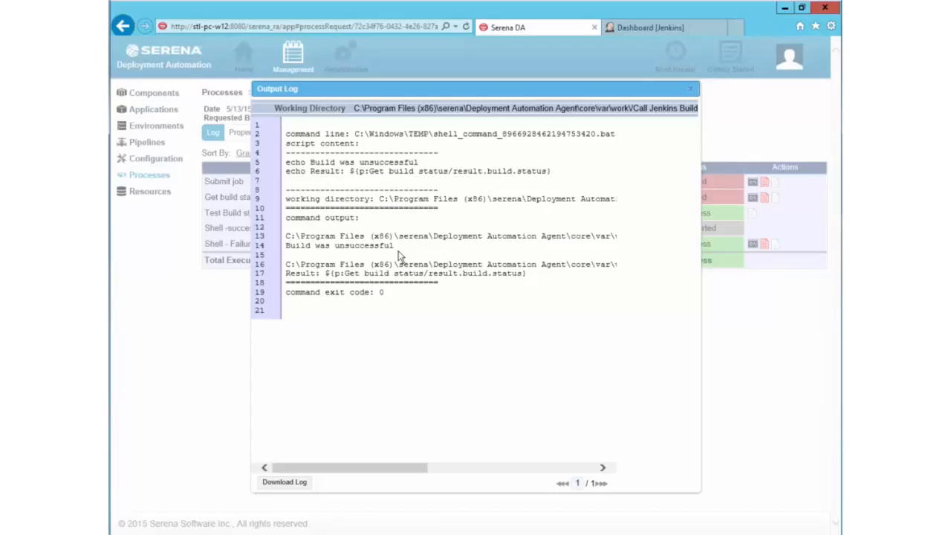
left_click(690, 89)
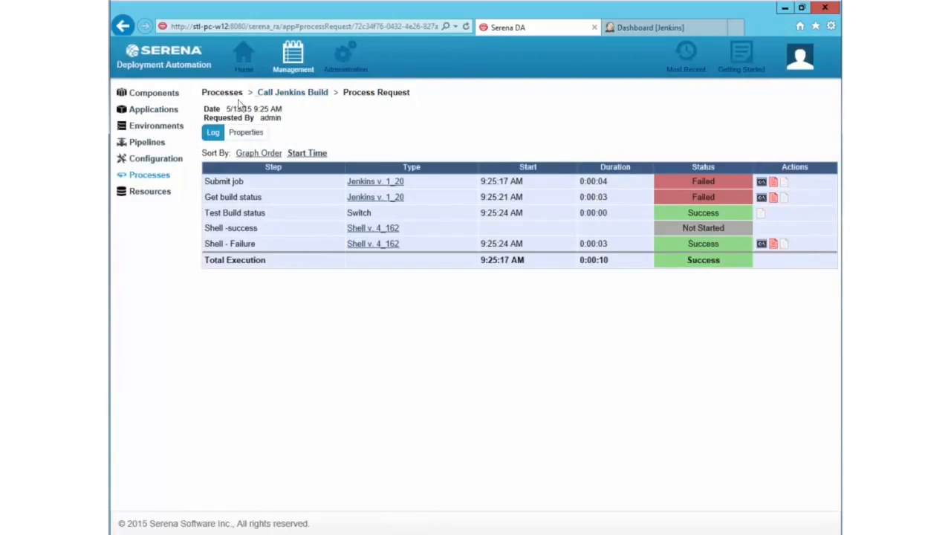
left_click(281, 96)
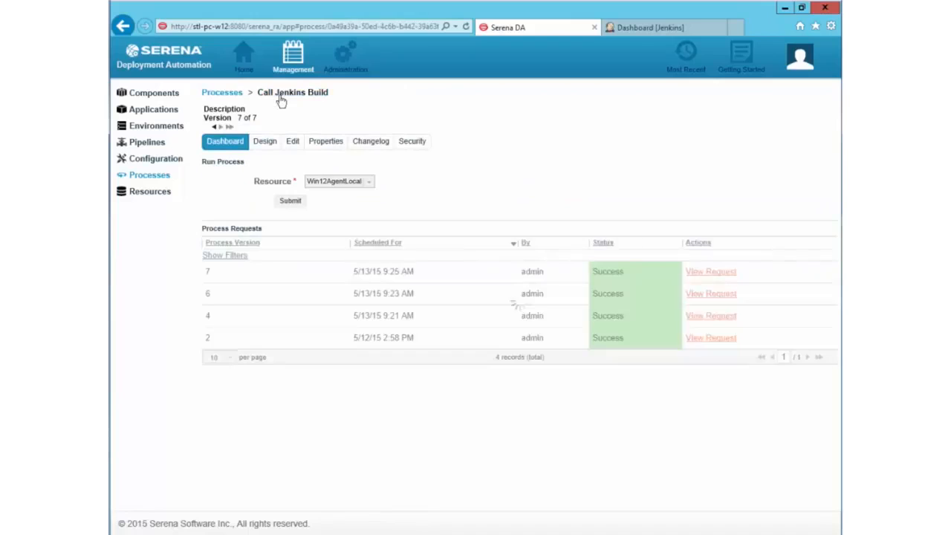
left_click(267, 143)
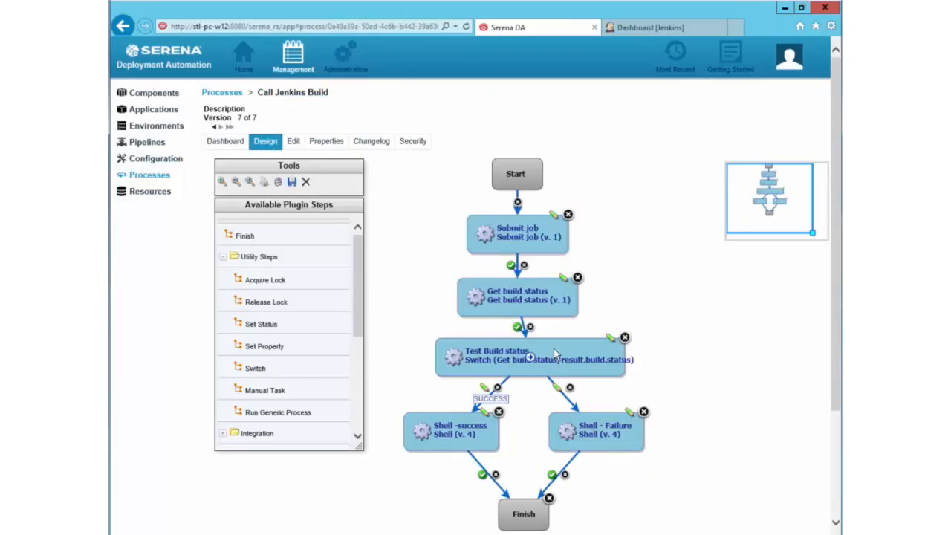